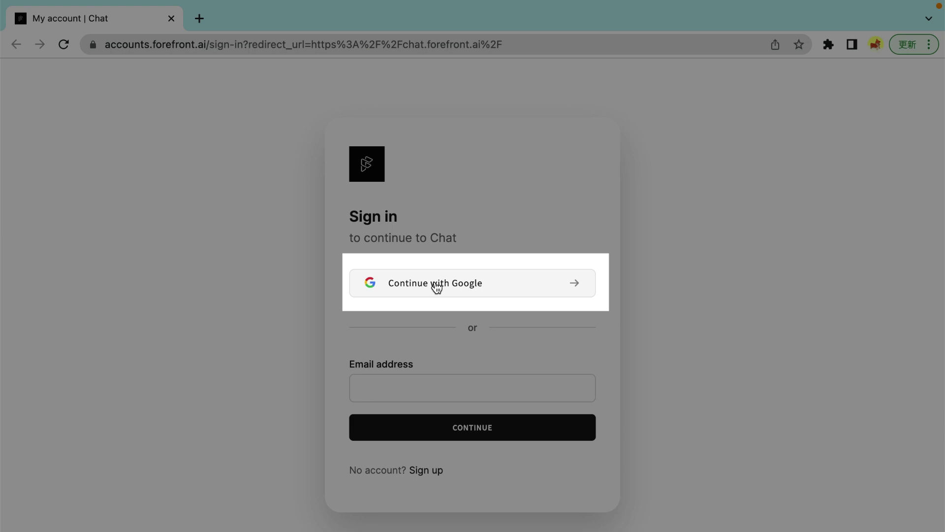
- Sign in to Forefront Chat with the Google account and skip the onboarding tour
left_click(436, 285)
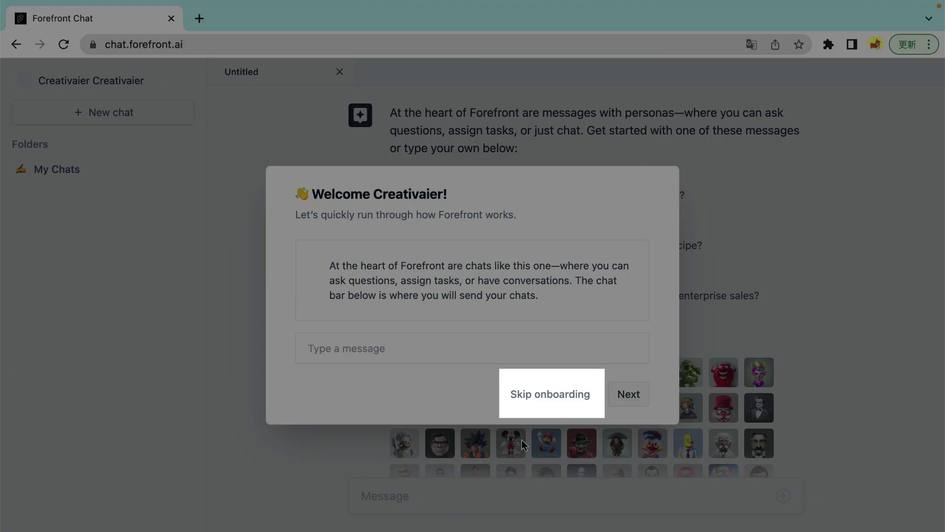
left_click(558, 397)
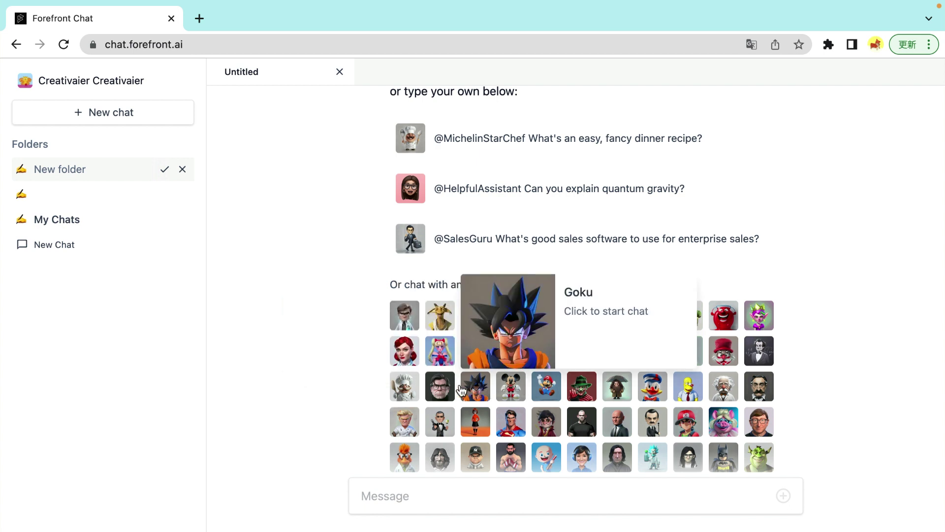
- Start a chat with the Superman persona and send the message "forefrontについて教えて"
left_click(512, 423)
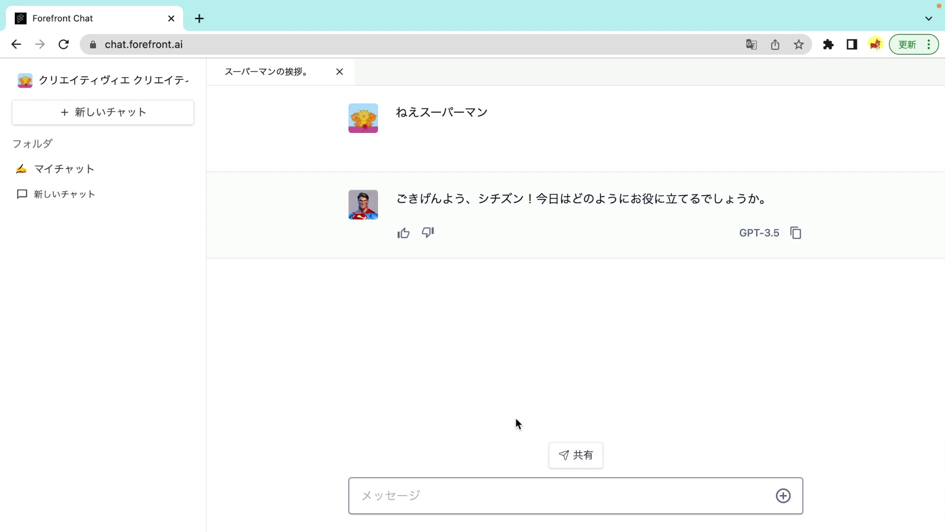
left_click(428, 489)
type("forefrontについて教えて")
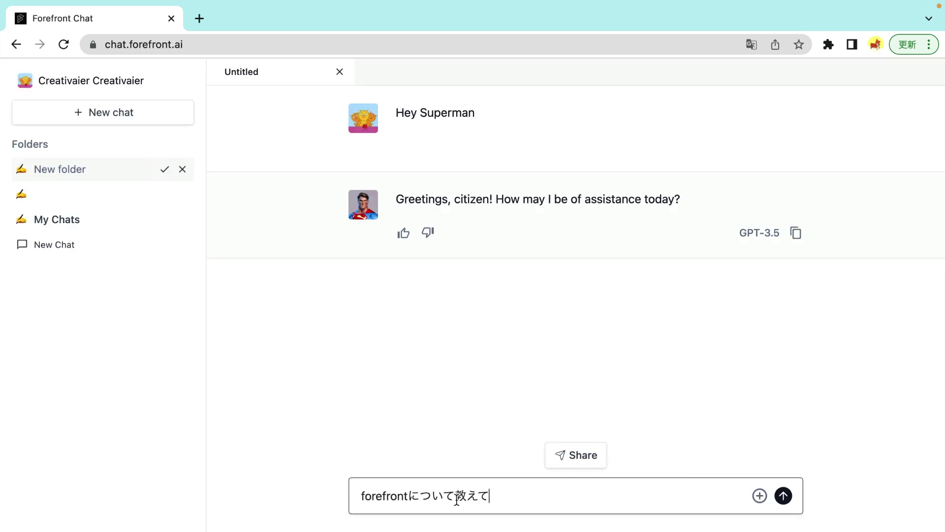
type("ください")
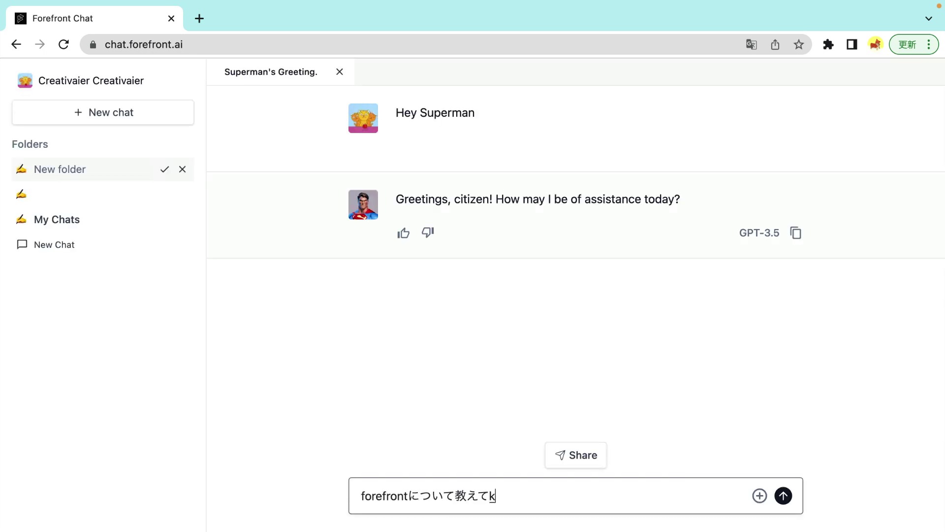
key("Return")
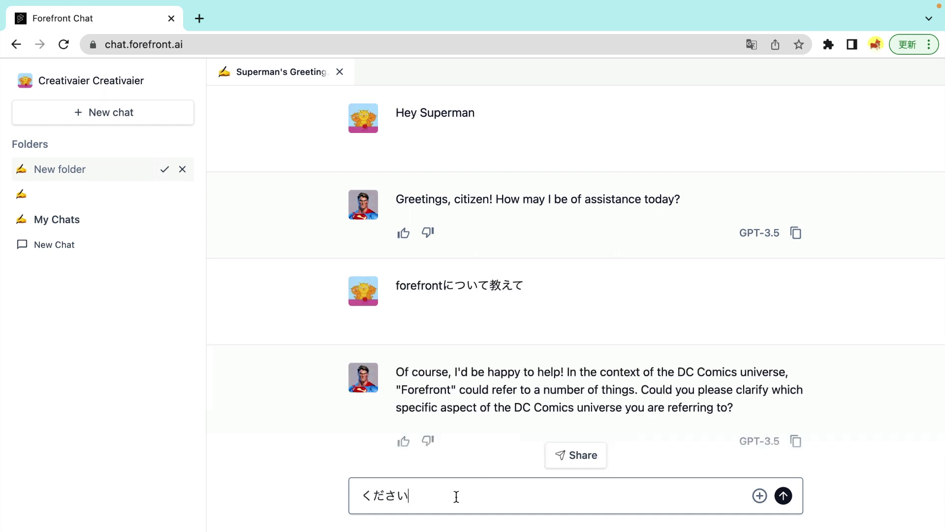
- Replace the leftover draft text with "日本語でお願いします" and send it to Superman
triple_click(456, 496)
type("に")
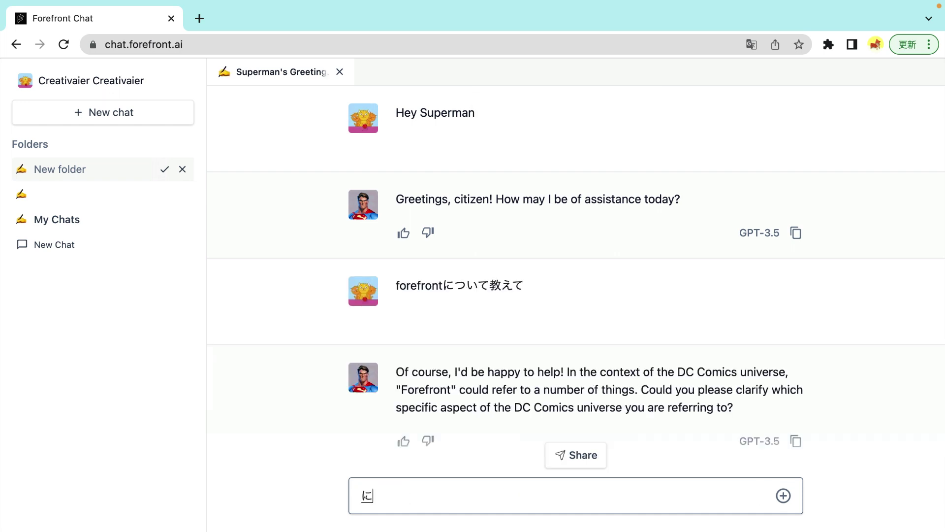
type("ほんごでおねg")
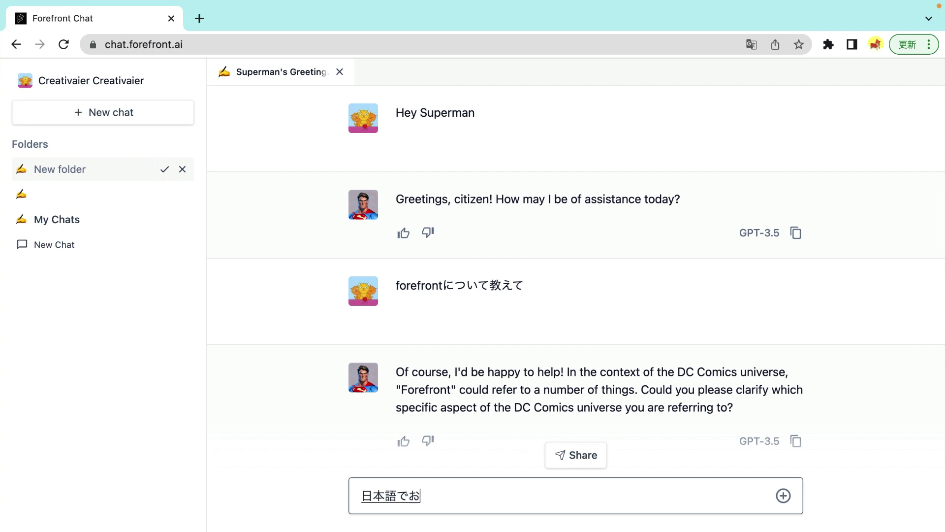
type("aishimasu")
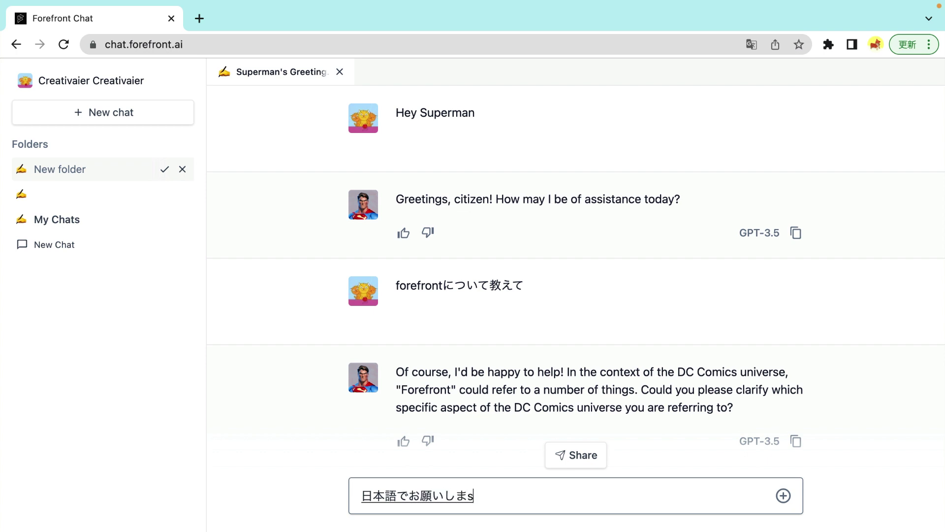
key("Return")
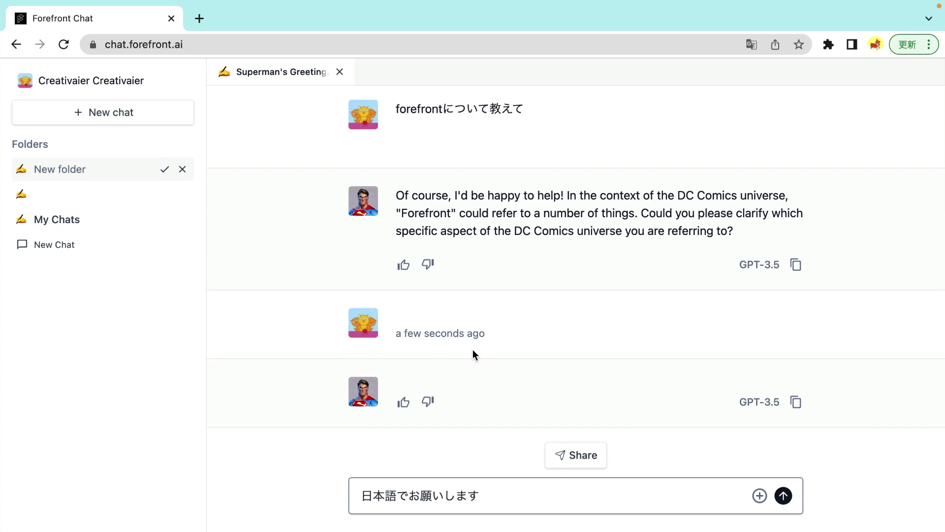
key("Return")
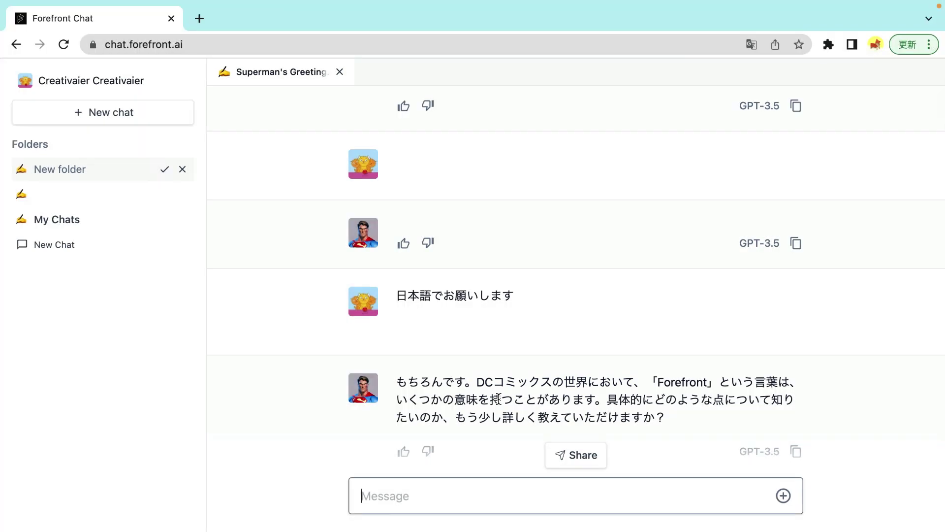
- Send Superman the clarification "このツールのことです"
type("このツールのことです")
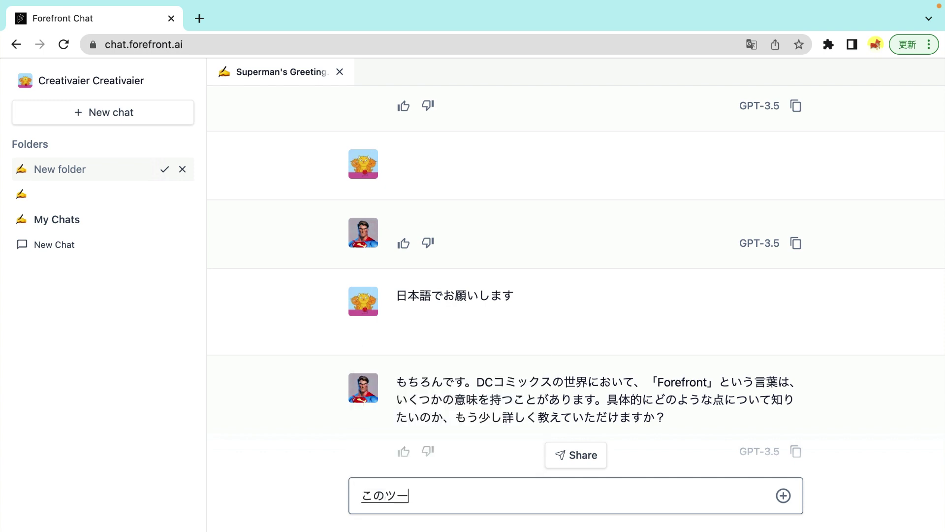
key("Return")
key("Return")
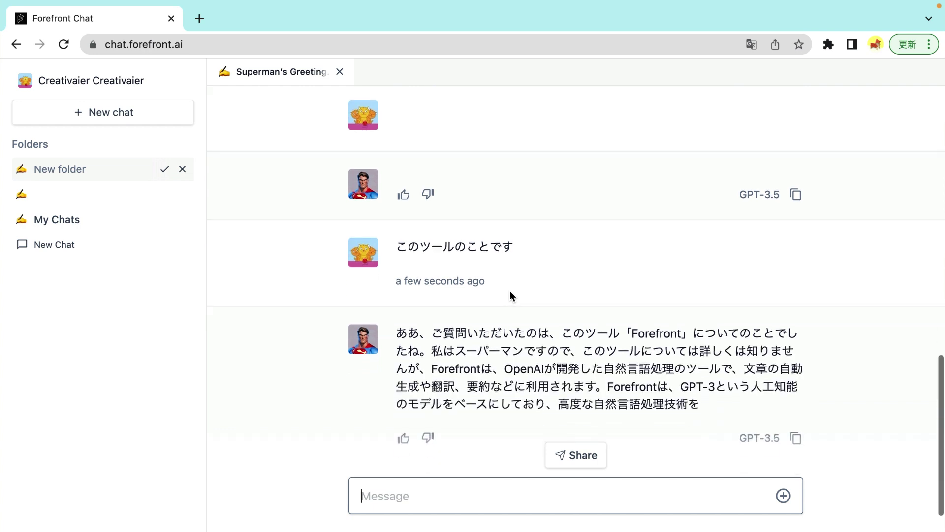
- Ask Superman "このツールはなぜ無料なのですか？"
type("このツールは")
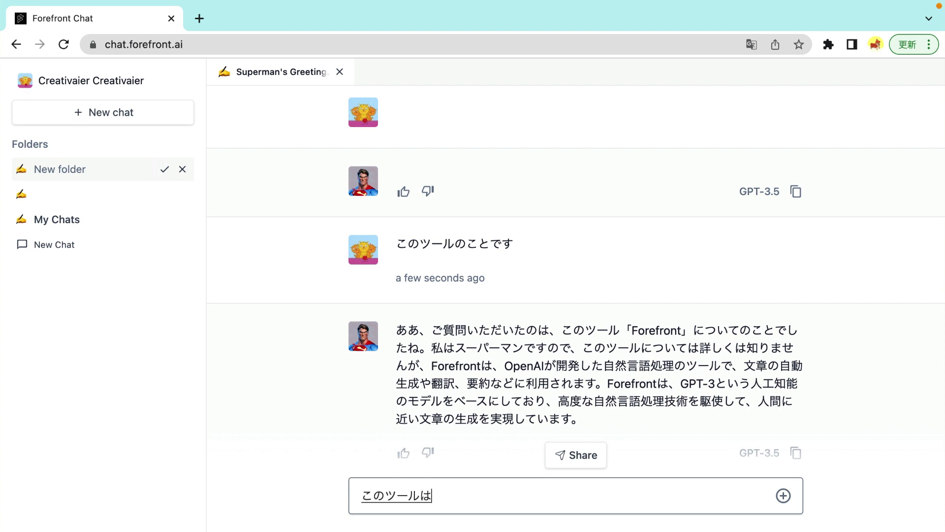
type("なぜ無料なのですka?")
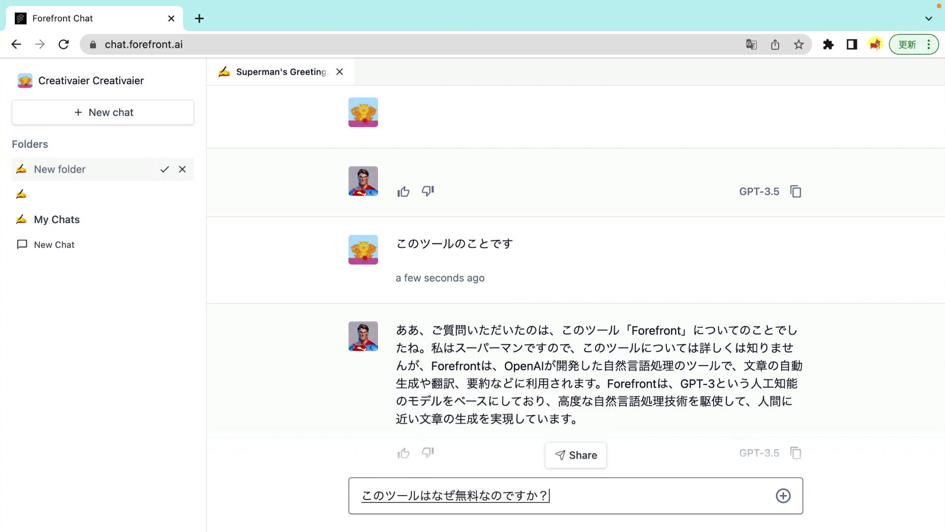
key("Return")
key("Return")
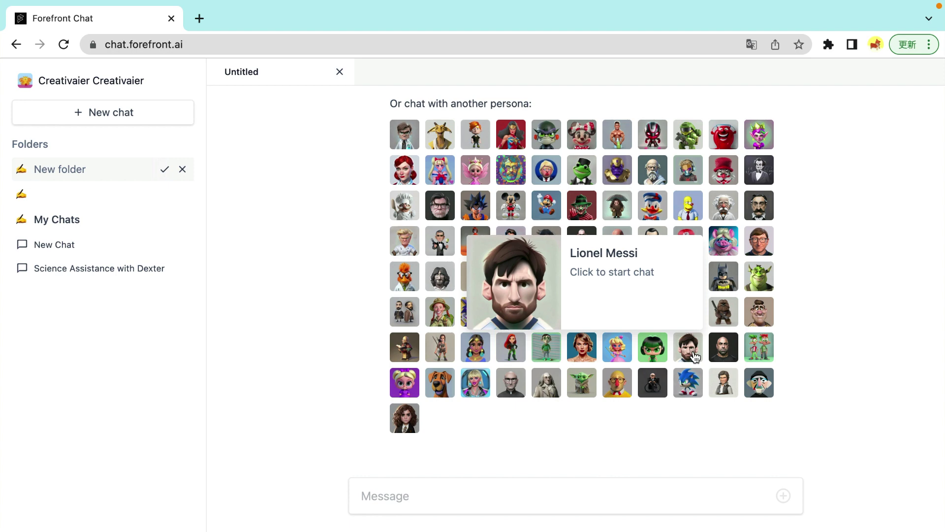
- Start a chat with the Lionel Messi persona and switch its model to GPT-4
left_click(688, 347)
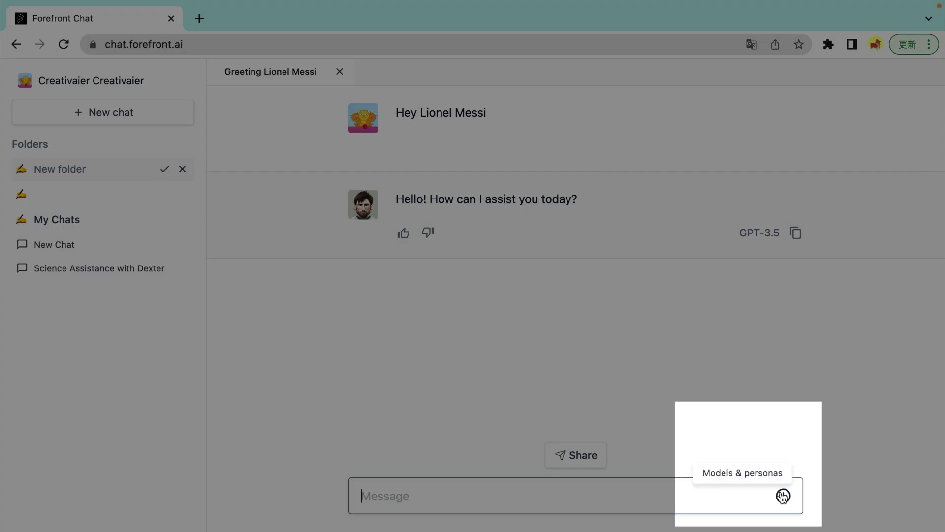
left_click(782, 496)
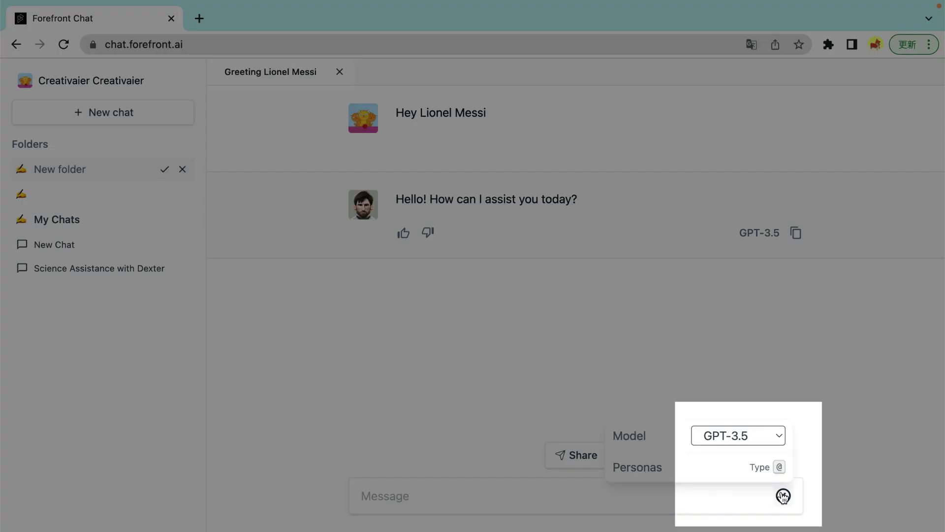
left_click(756, 439)
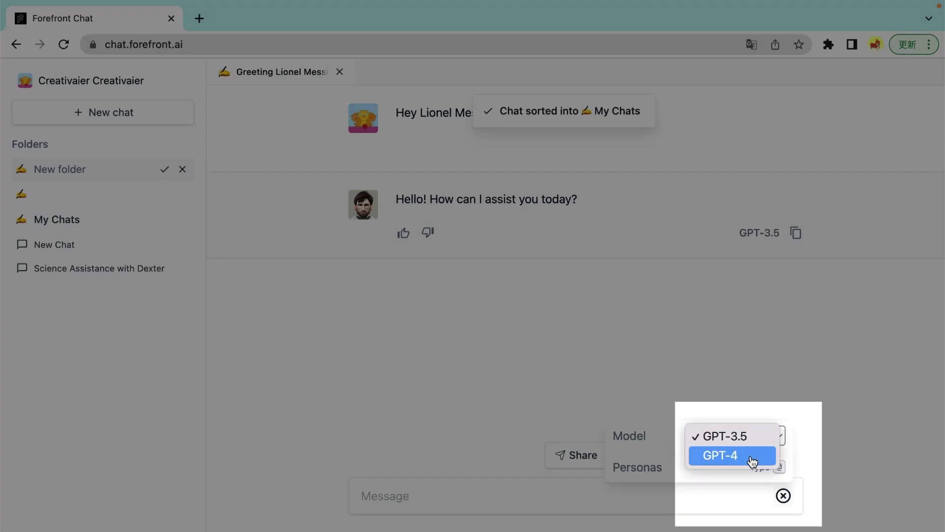
left_click(752, 455)
- Ask Lionel Messi "アルゼンチンはワールドカップで優勝できますか？"
left_click(487, 485)
type("アルゼンチンはワールドk")
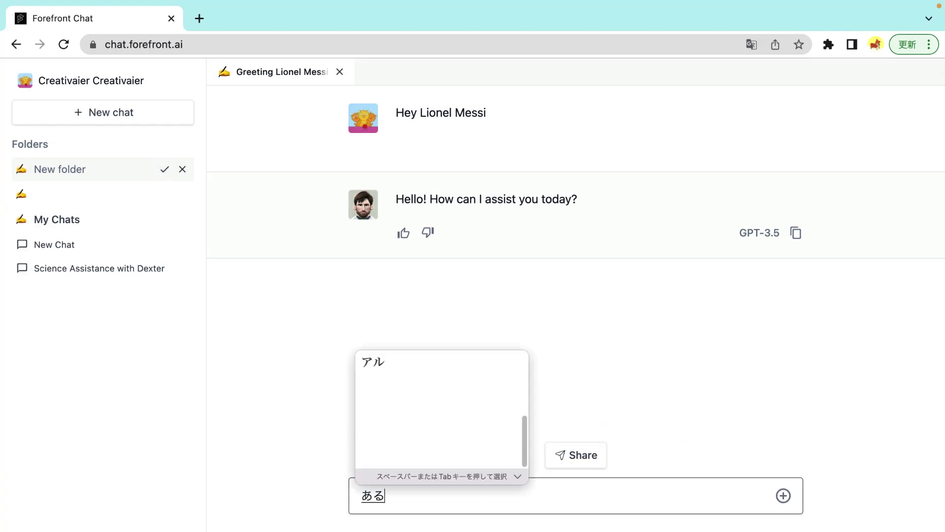
type("カップで優勝できますか？")
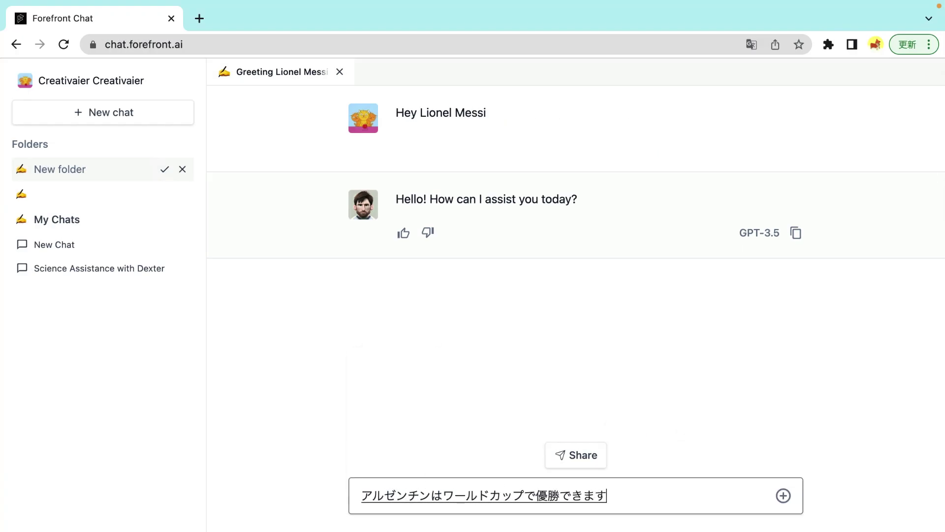
key("Return")
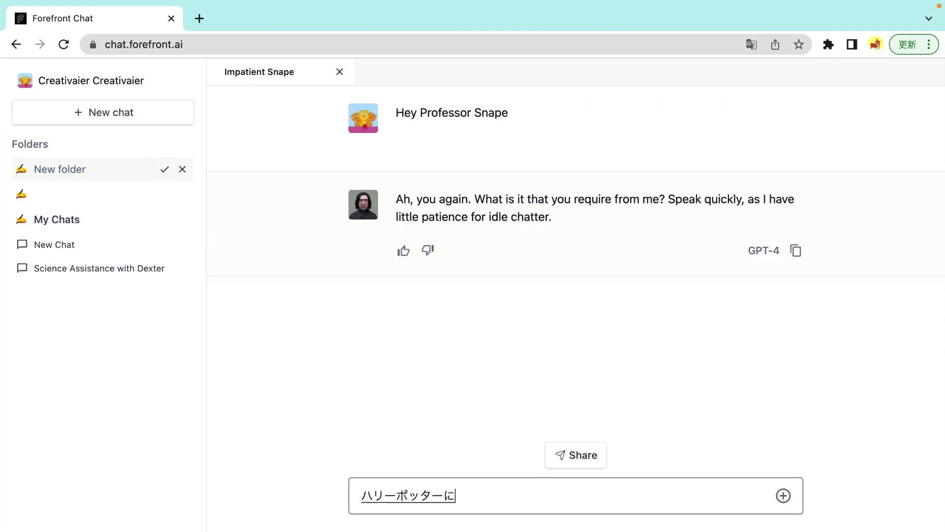
- Complete the question to Professor Snape as "ハリーポッターについてどう思いますか？" and send it
type("ついてどう思いますか？")
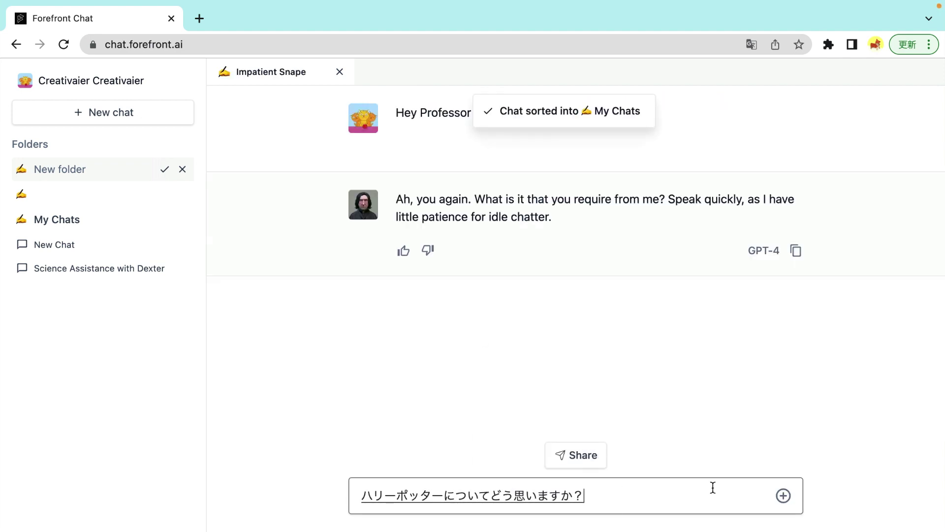
key("Return")
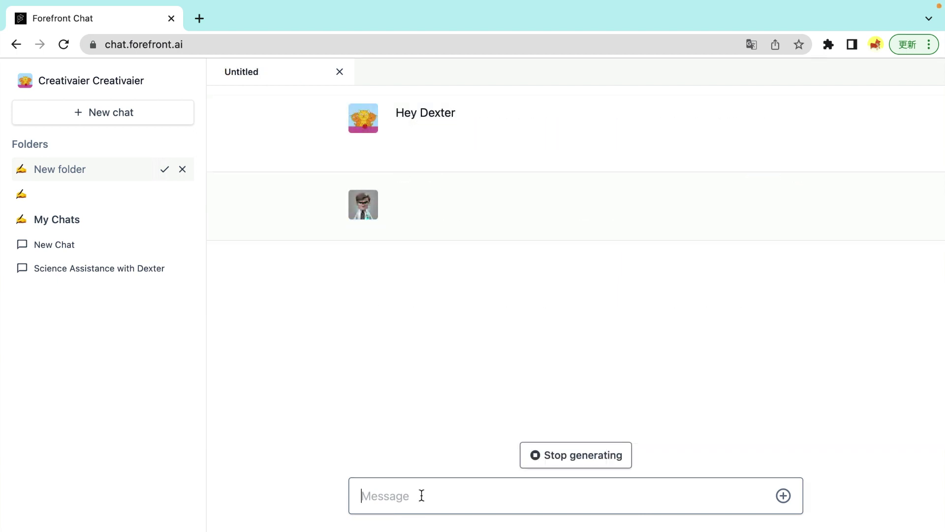
- Request a generated cat image in the Dexter chat with the prompt "#imagine cat"
type("#imagine")
type("cat")
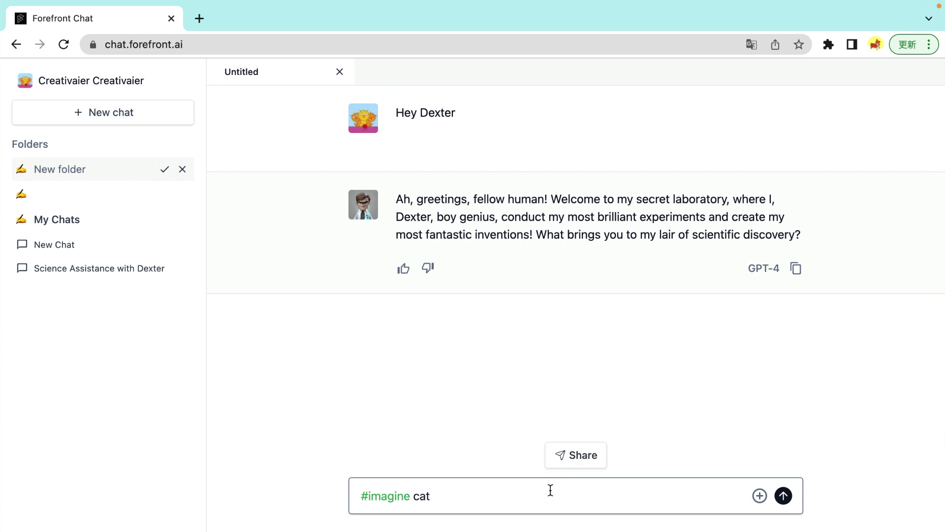
key("Return")
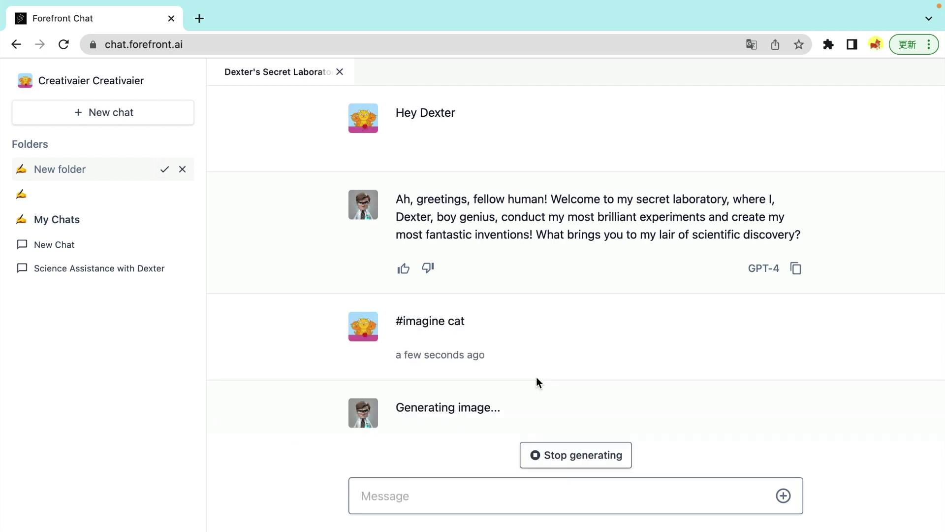
scroll(536, 377, "down", 2)
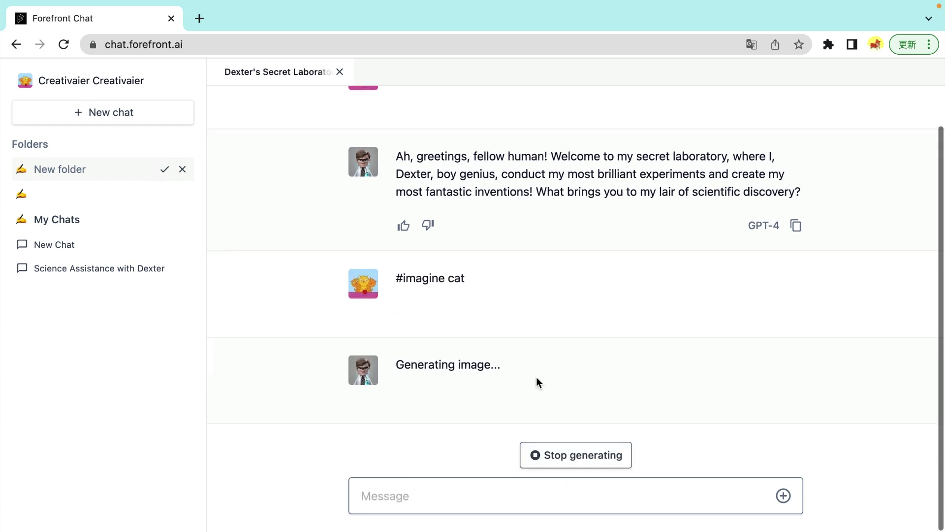